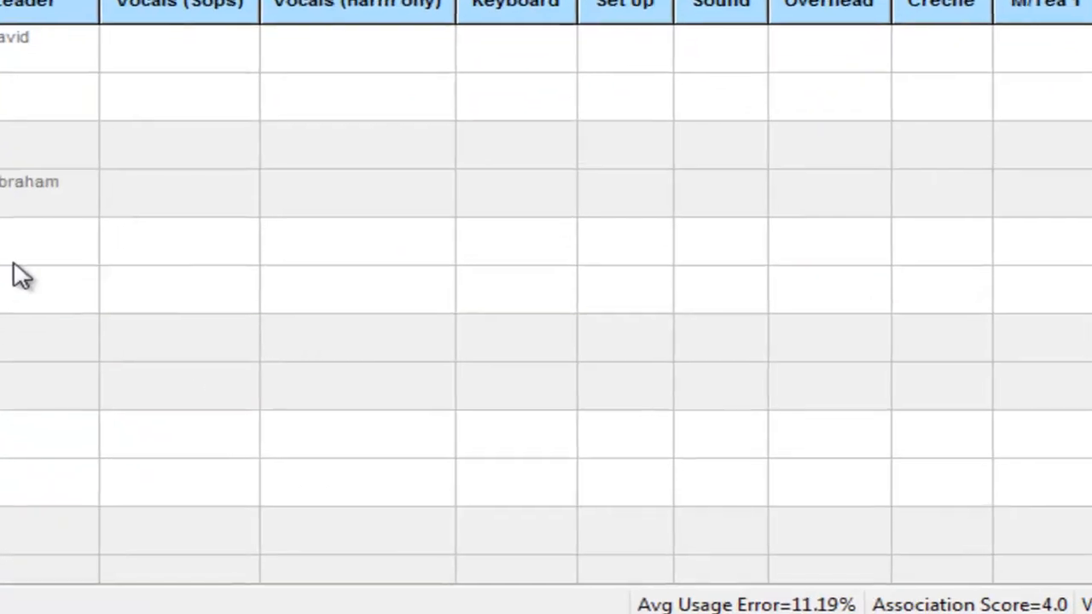
Assign members to the 15-Jan PM Song Leader slot and the 01-Jan PM and 22-Jan AM Vocals (Harmony) slots.
left_click(134, 580)
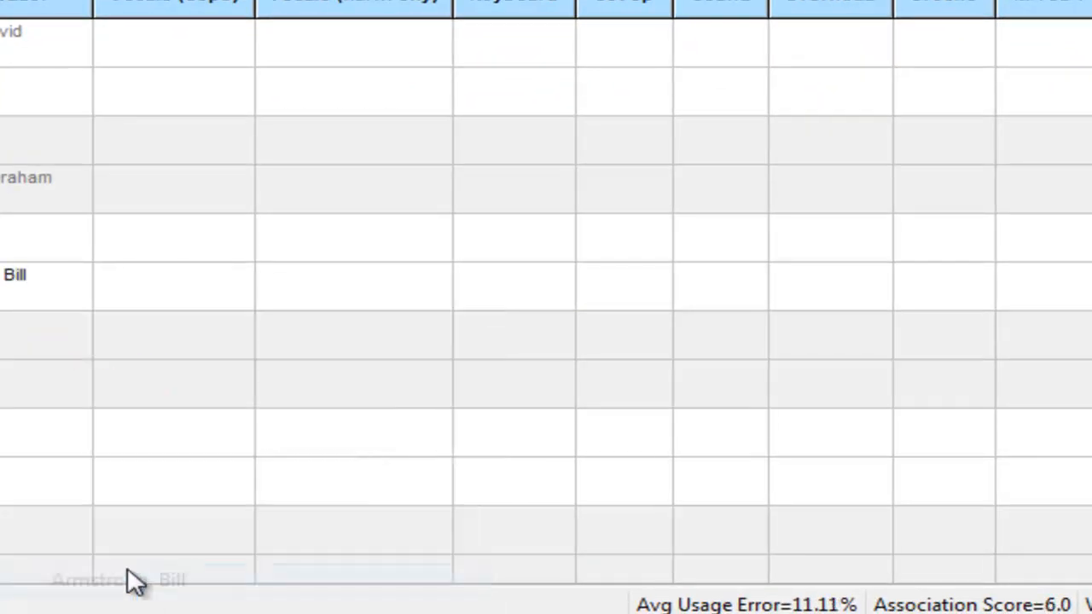
right_click(380, 103)
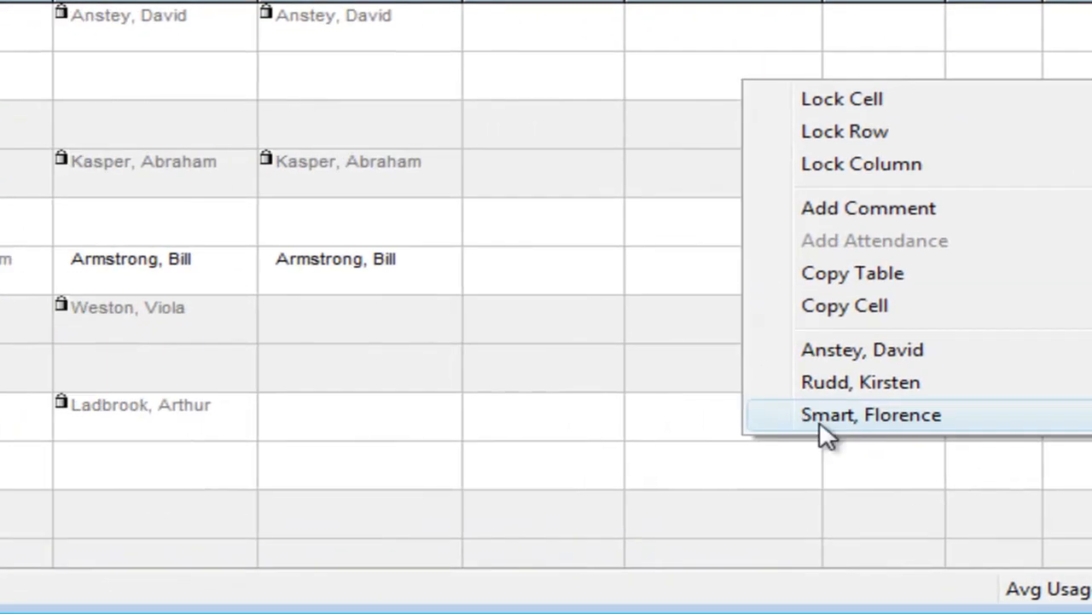
left_click(618, 400)
right_click(754, 292)
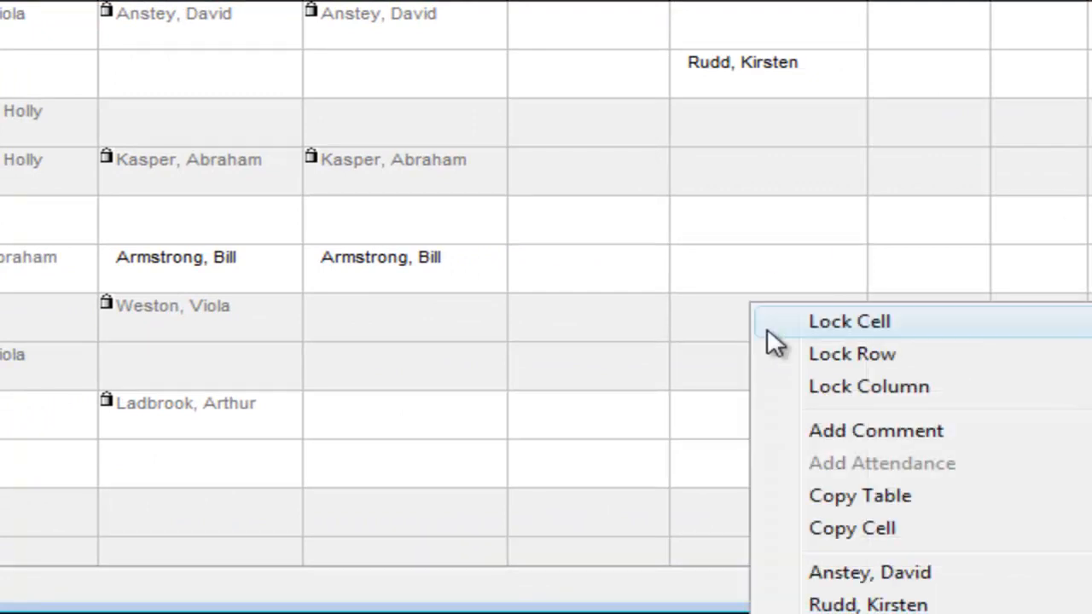
left_click(829, 584)
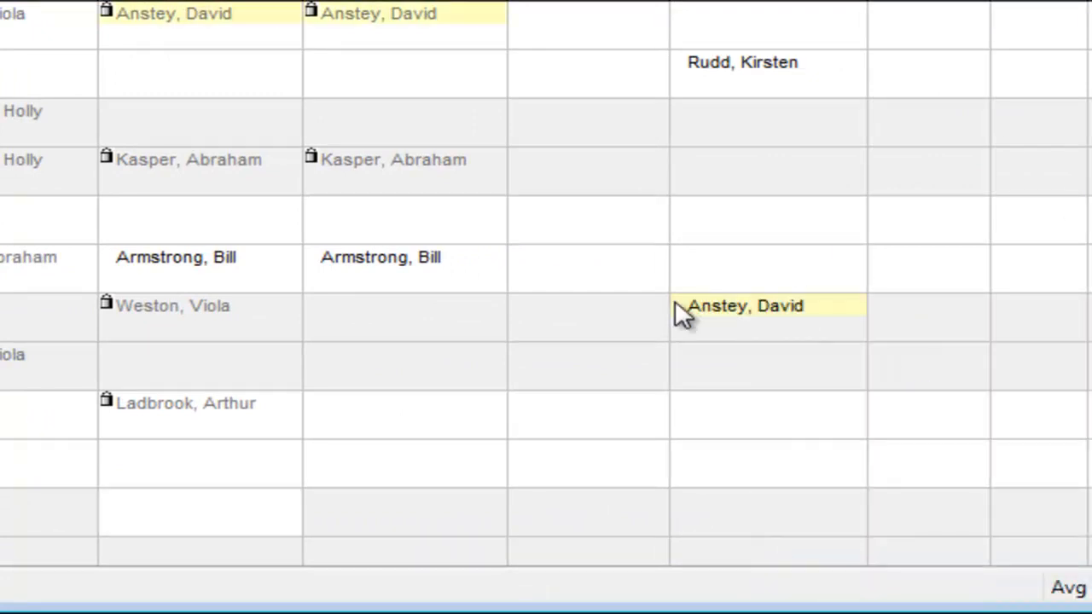
Lock the new Vocals (Harmony) assignments and the 15-Jan PM Song Leader and Service Leader assignments.
left_click(685, 64)
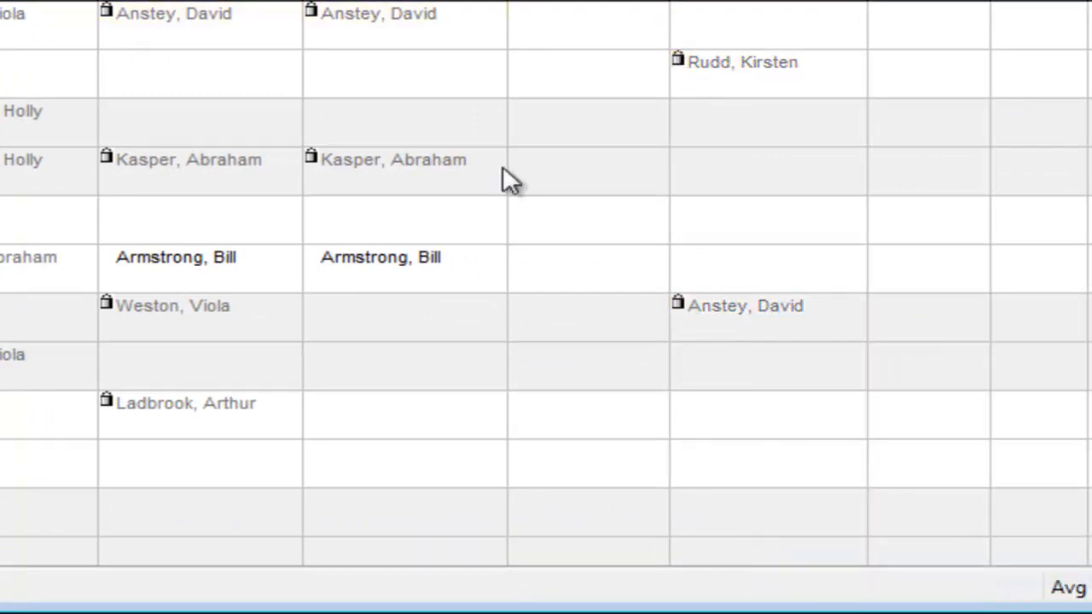
left_click(311, 255)
left_click(121, 263)
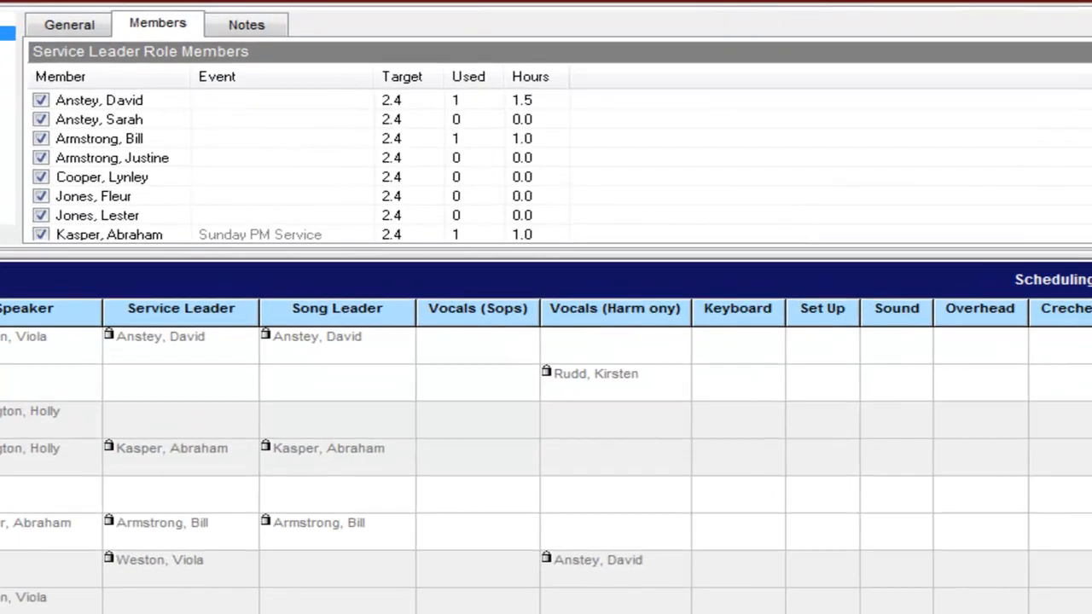
Open the Auto Fill parameters and exclude Increase Participation from the optimisation criteria.
left_click(397, 2)
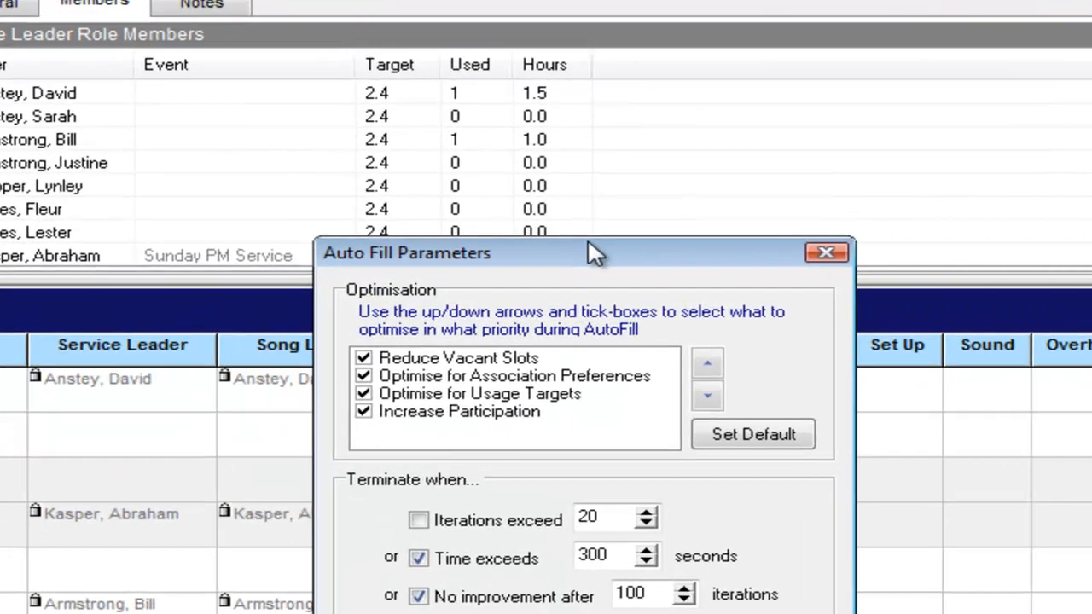
left_click_drag(595, 254, 542, 70)
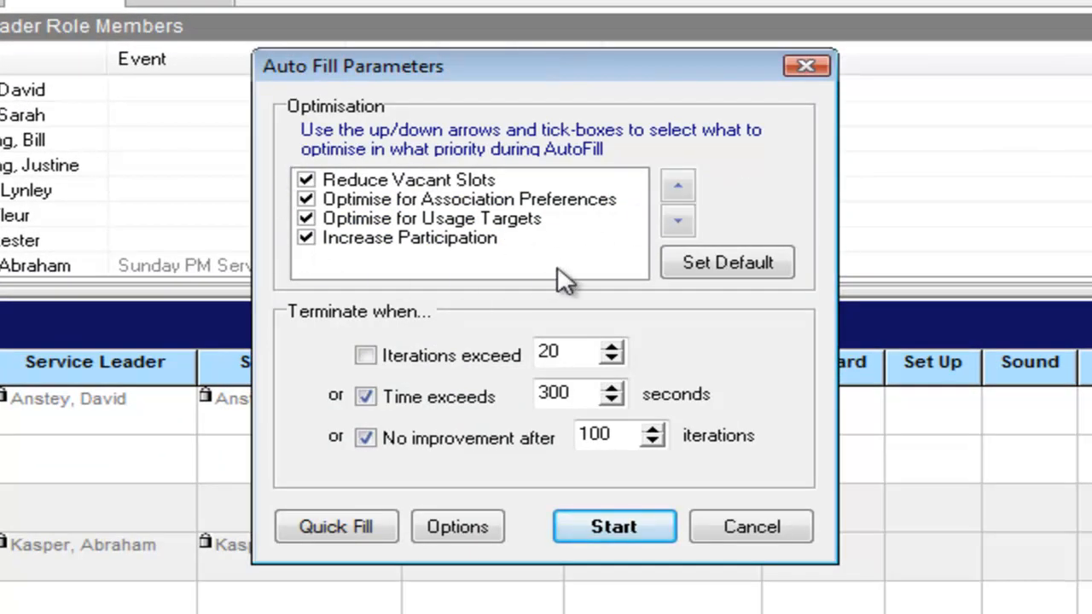
left_click(424, 181)
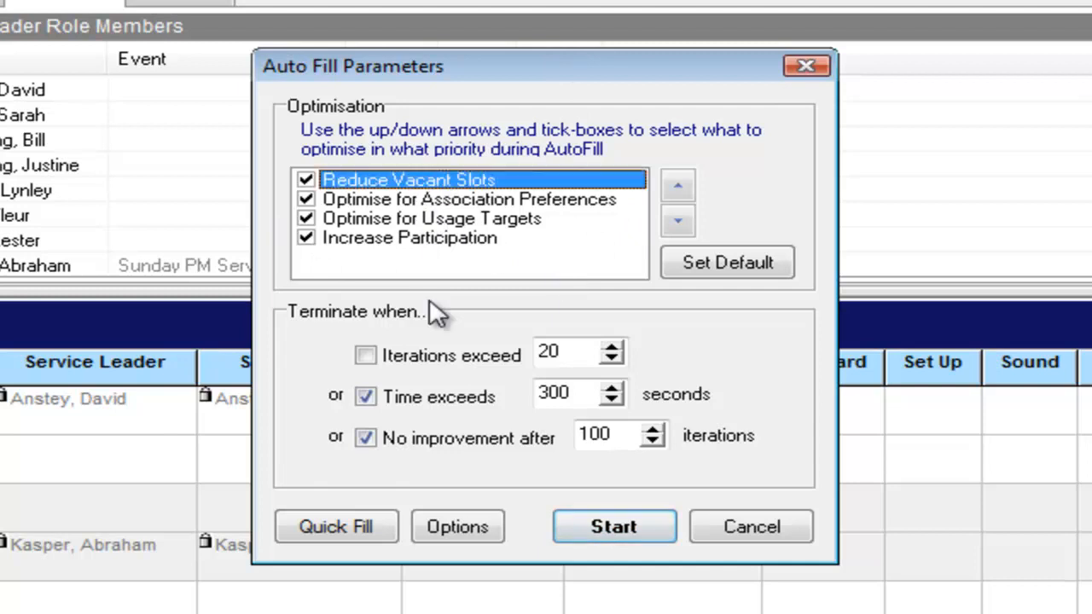
left_click(449, 202)
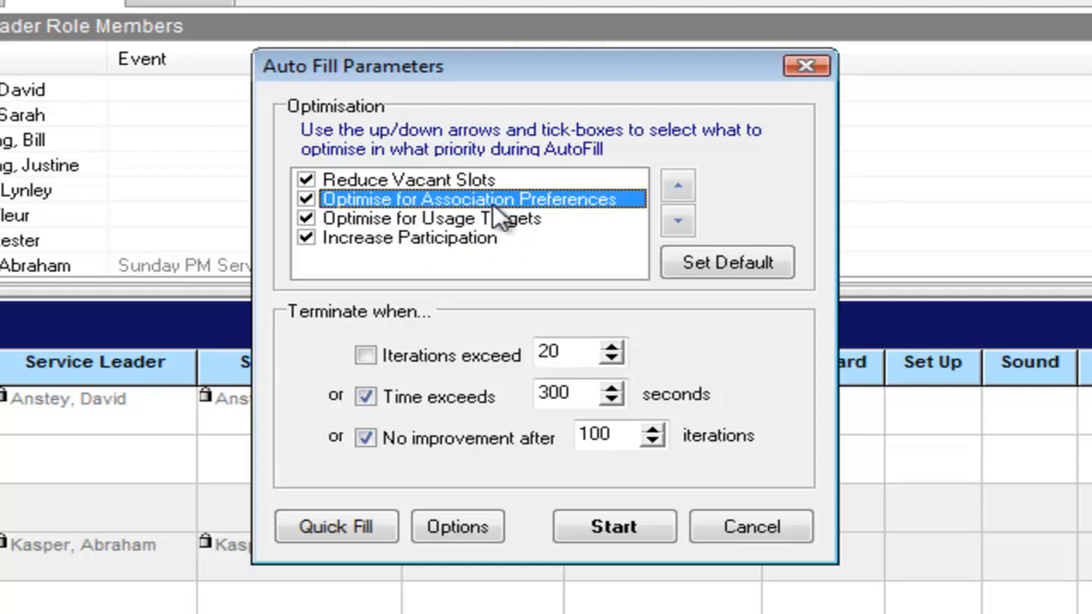
left_click(387, 239)
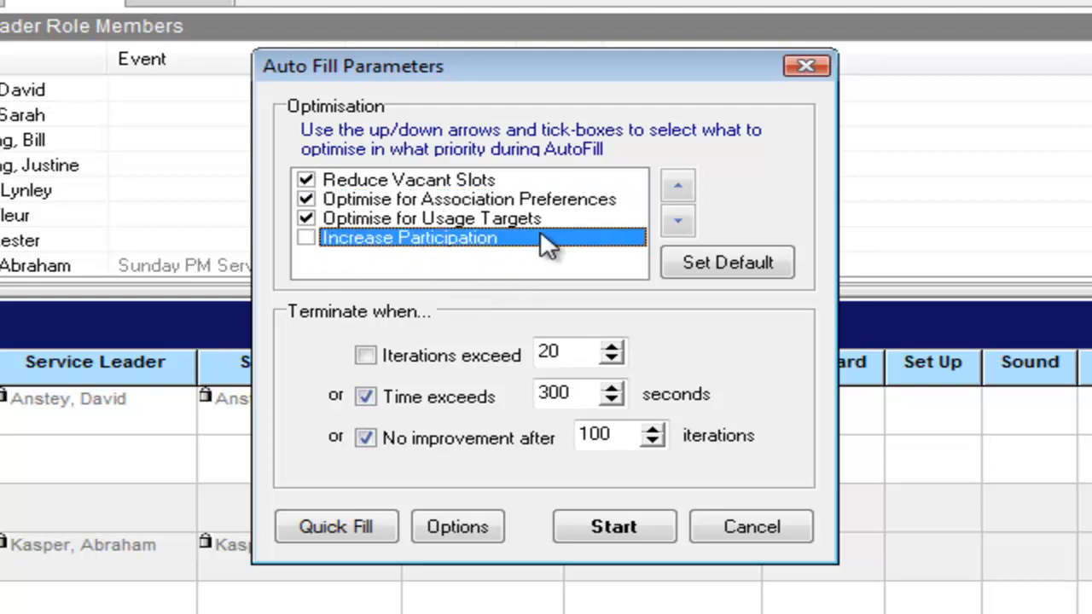
left_click(419, 181)
left_click(425, 199)
left_click(423, 219)
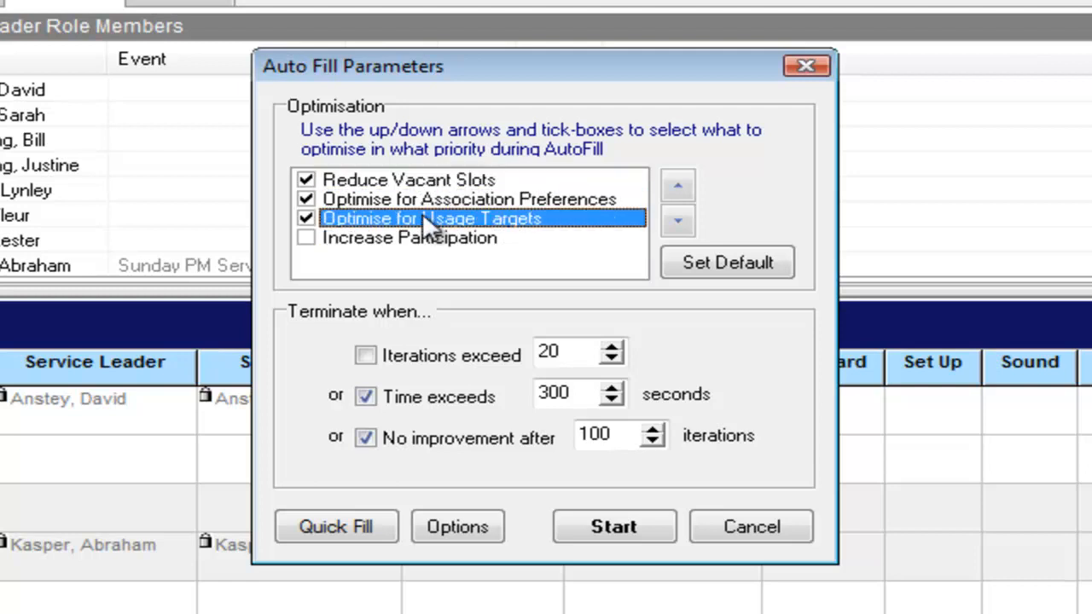
left_click(361, 178)
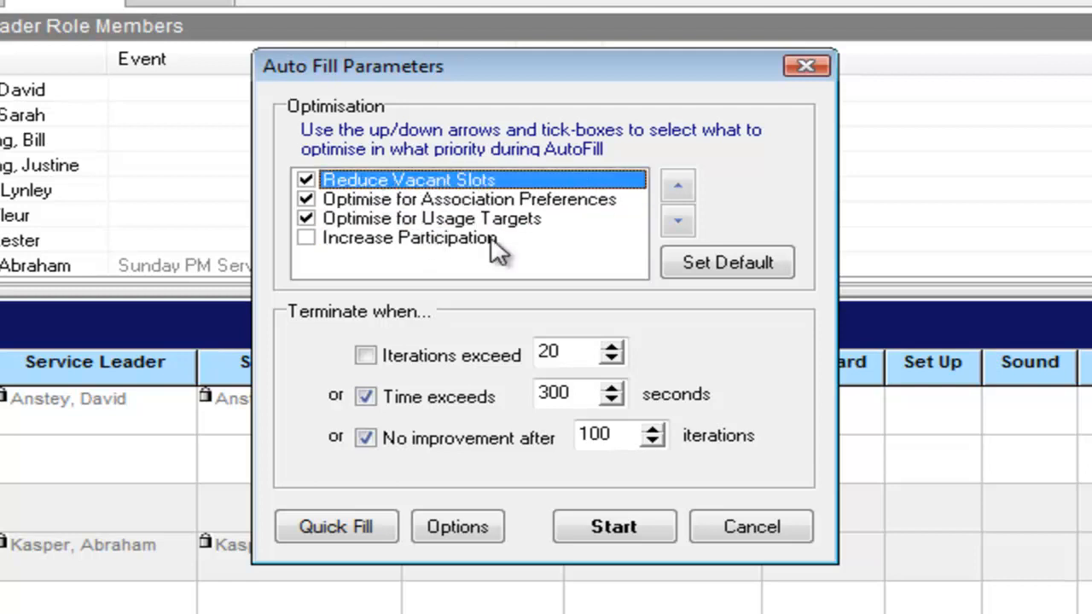
left_click(478, 200)
left_click(465, 219)
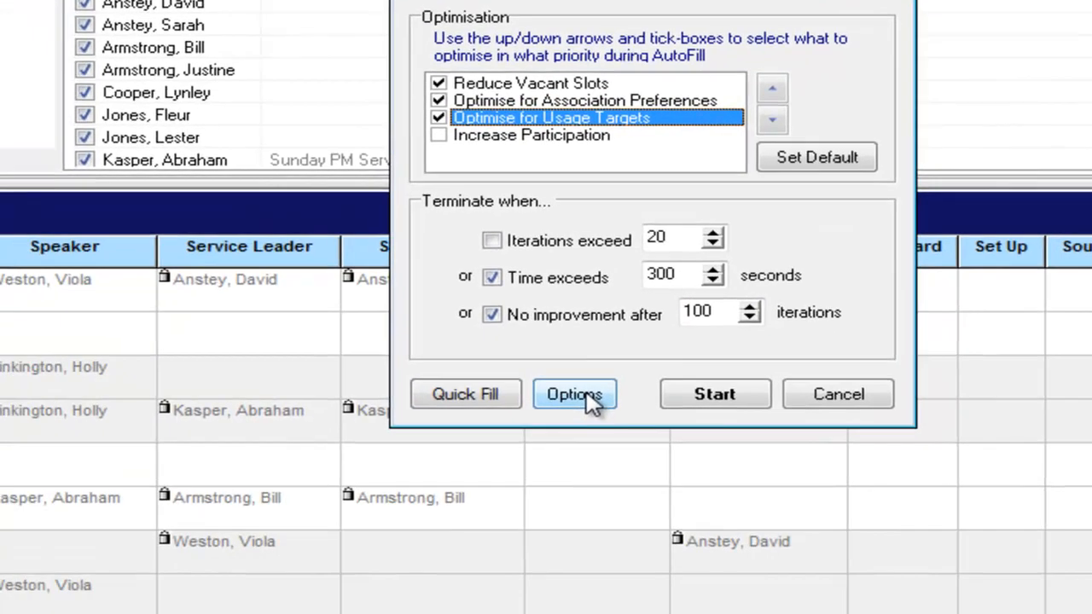
Examine the Auto Fill options for look-back days and role order, including the random role order setting, without keeping any change.
left_click(589, 398)
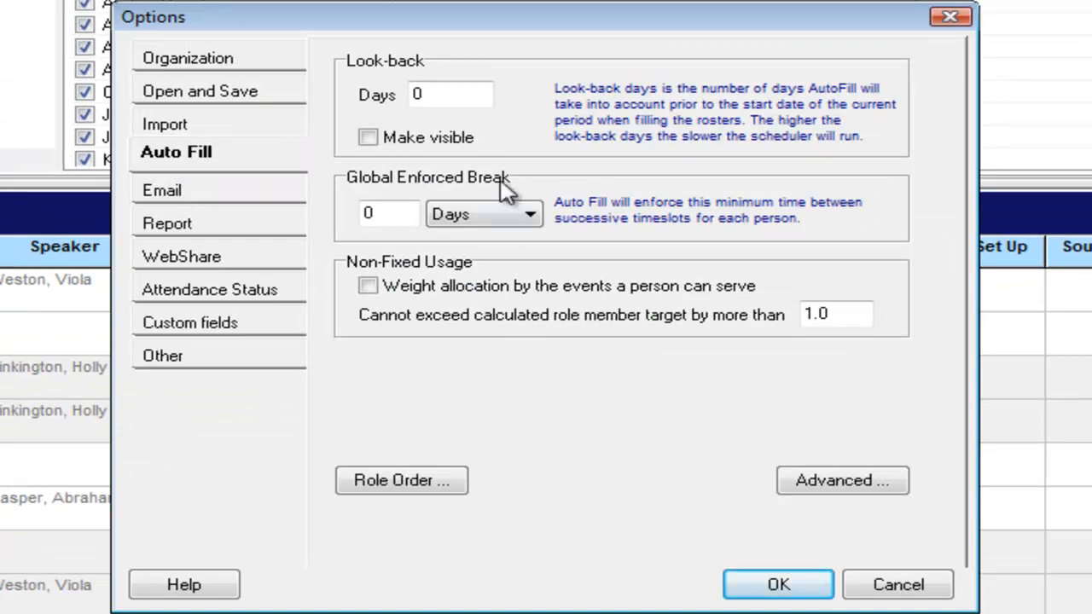
left_click(414, 94)
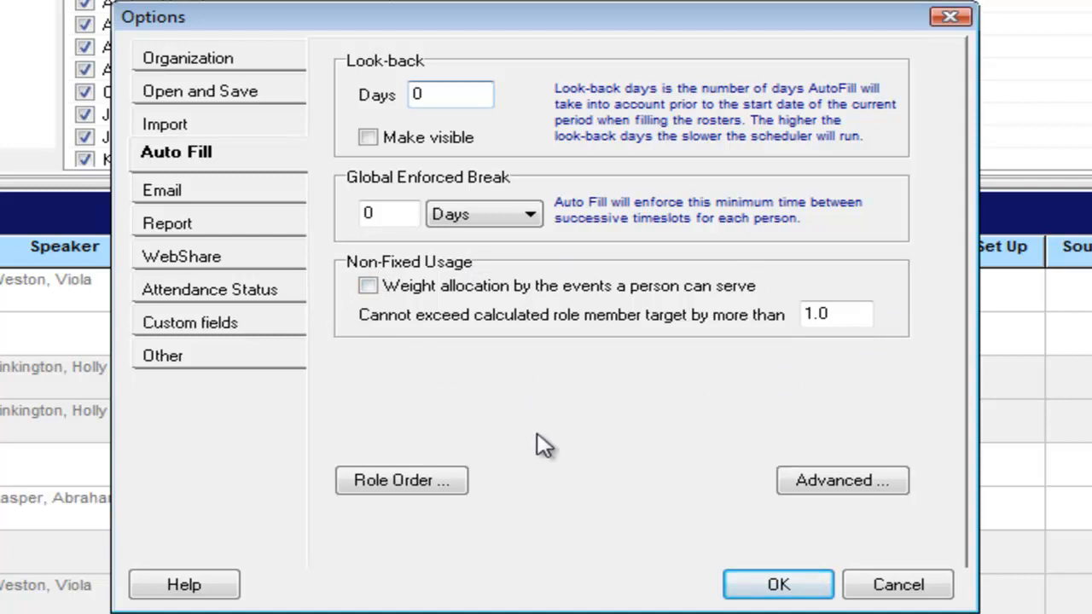
left_click(421, 485)
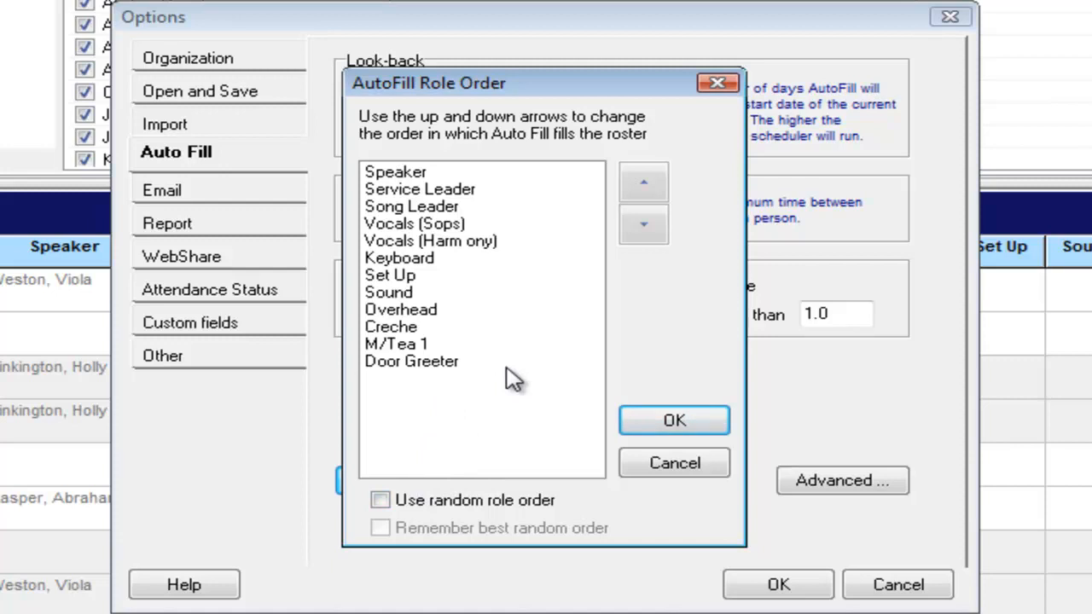
left_click(380, 501)
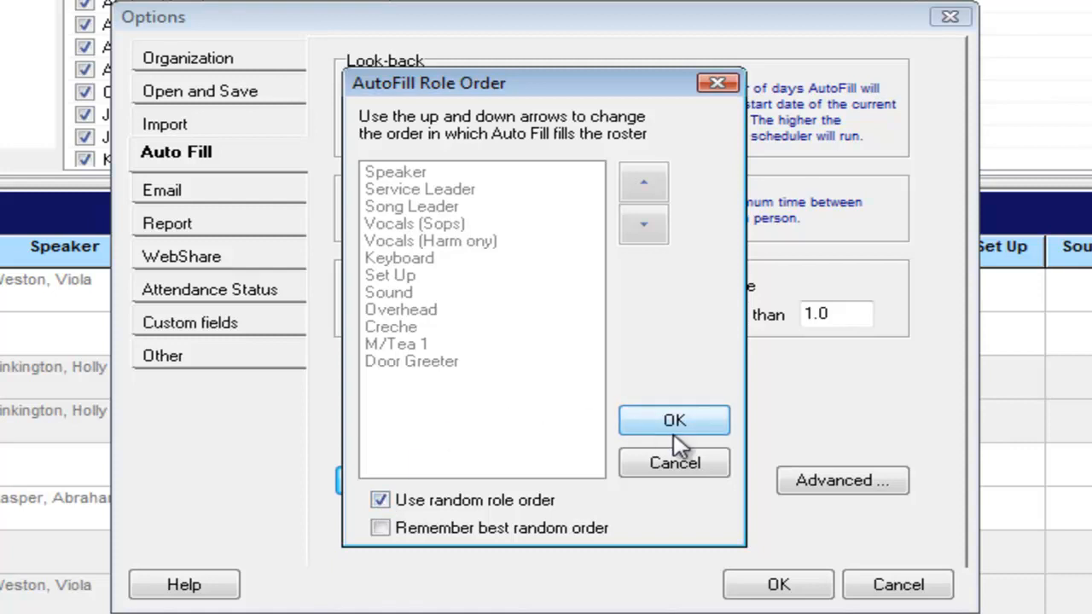
left_click(674, 465)
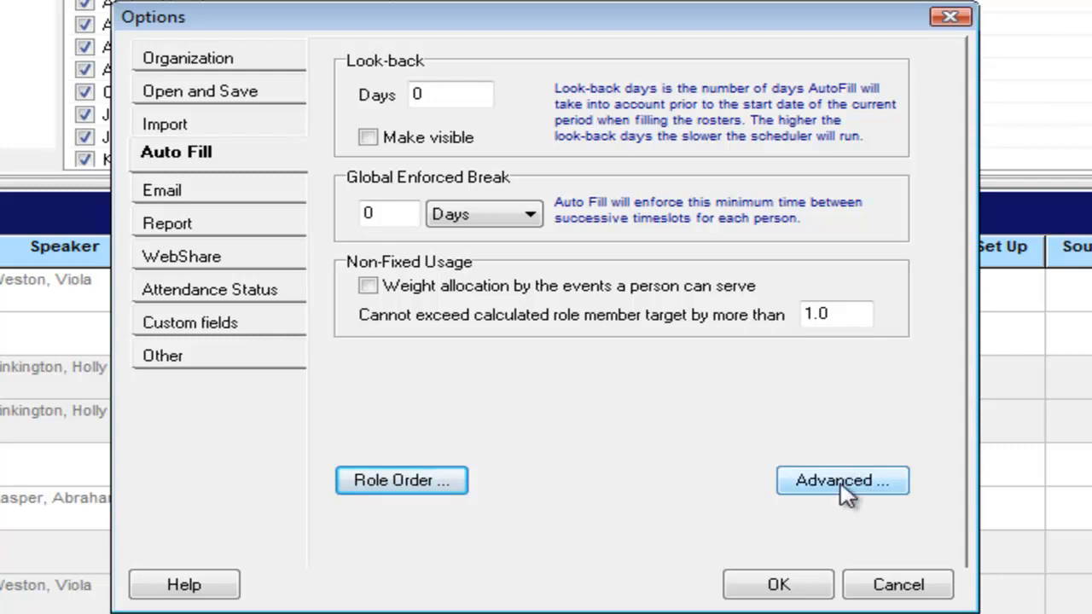
left_click(801, 588)
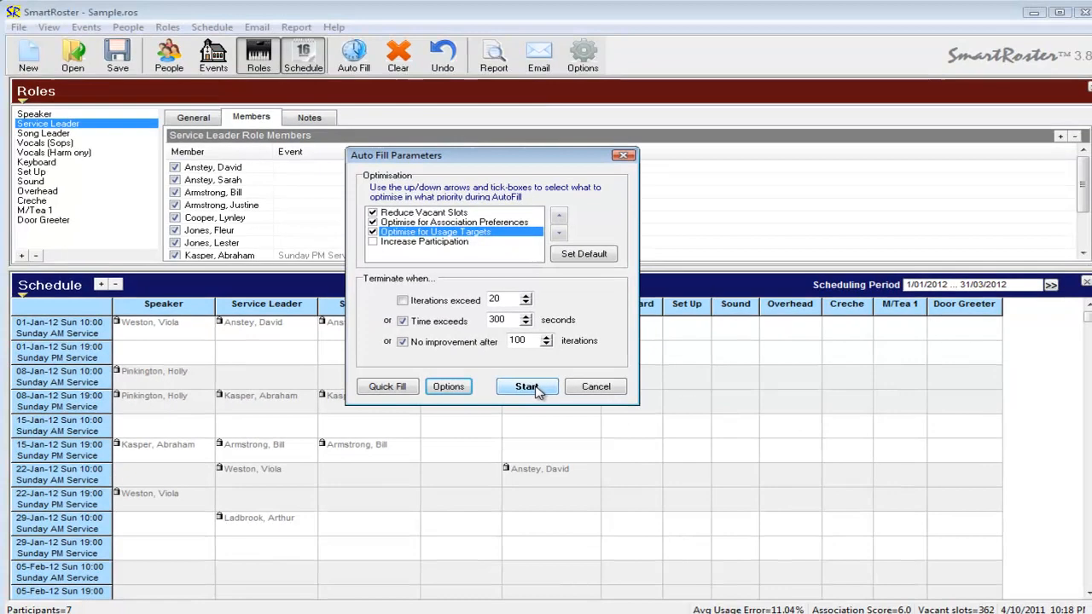
Run Auto Fill on the schedule with the progress window moved clear of the roster, and dismiss it on completion.
left_click(732, 404)
left_click_drag(177, 94, 989, 35)
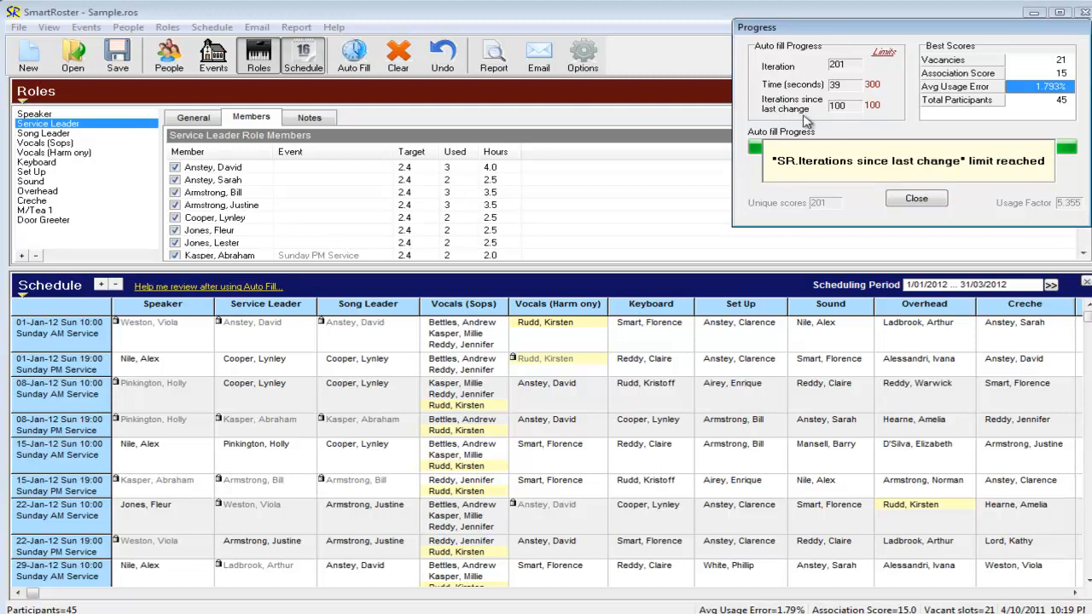
left_click(917, 198)
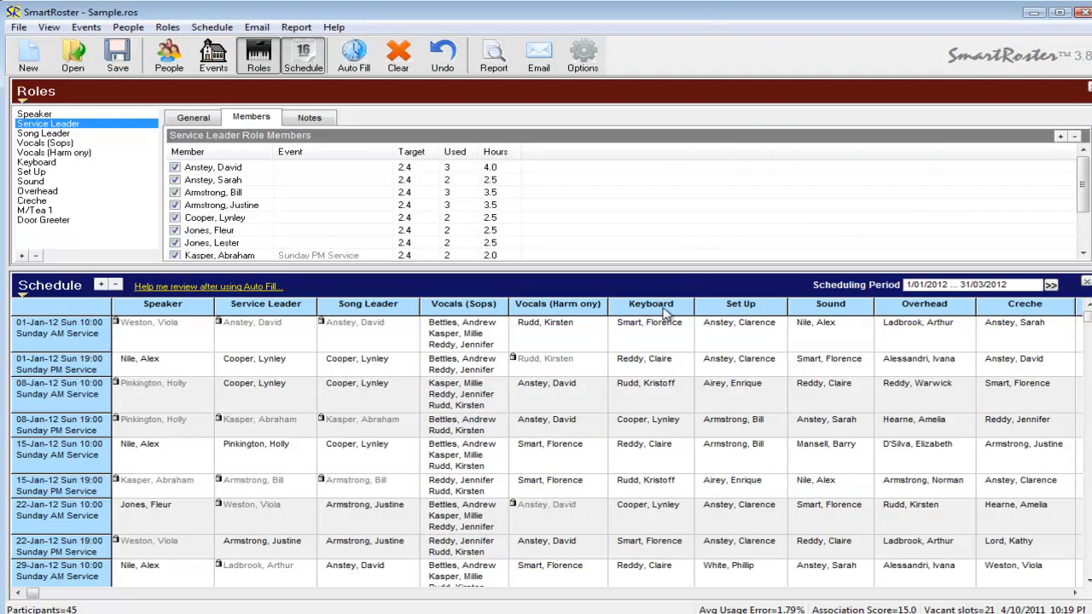
Check the Keyboard role's members and the alternative candidates for the 08-Jan AM Sound slot.
left_click(648, 386)
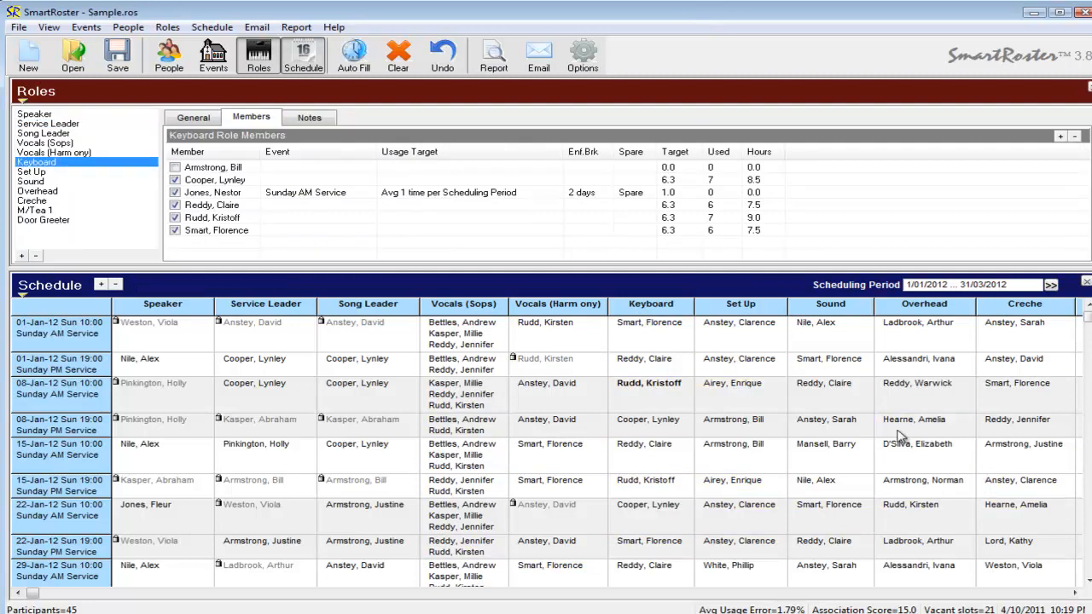
right_click(830, 398)
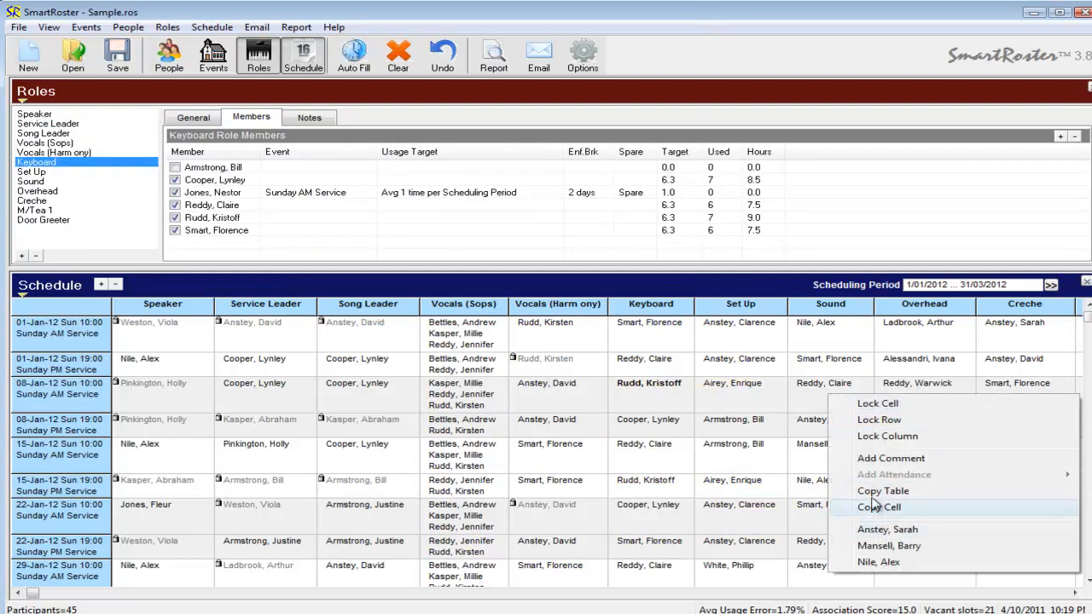
left_click(810, 408)
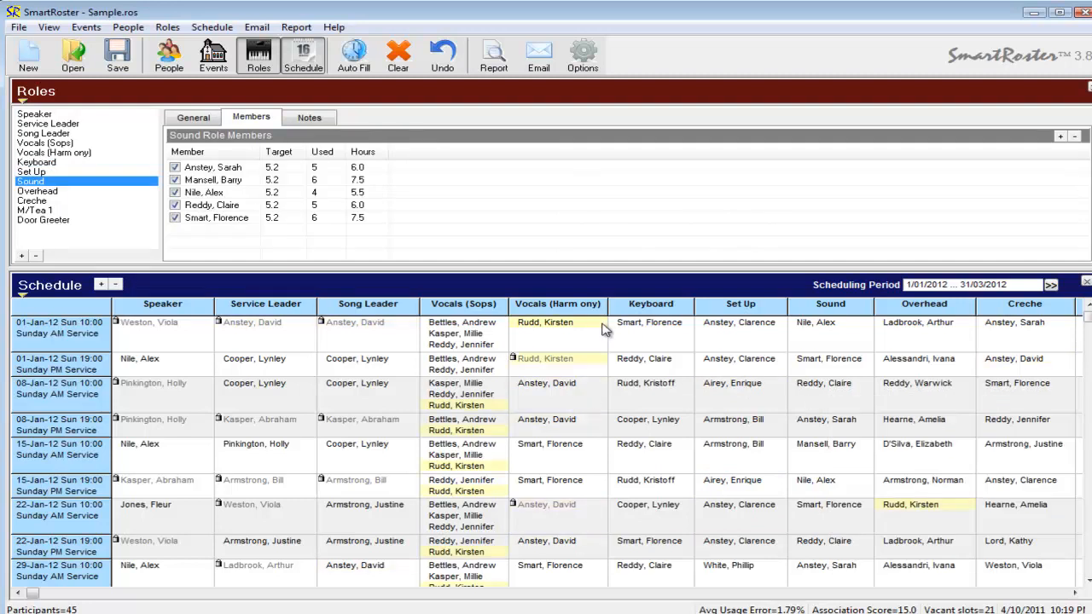
Lock the Vocals (Sops) and Vocals (Harmony) columns and rerun Auto Fill for the other roles, stopping the run before its limits.
left_click(439, 306)
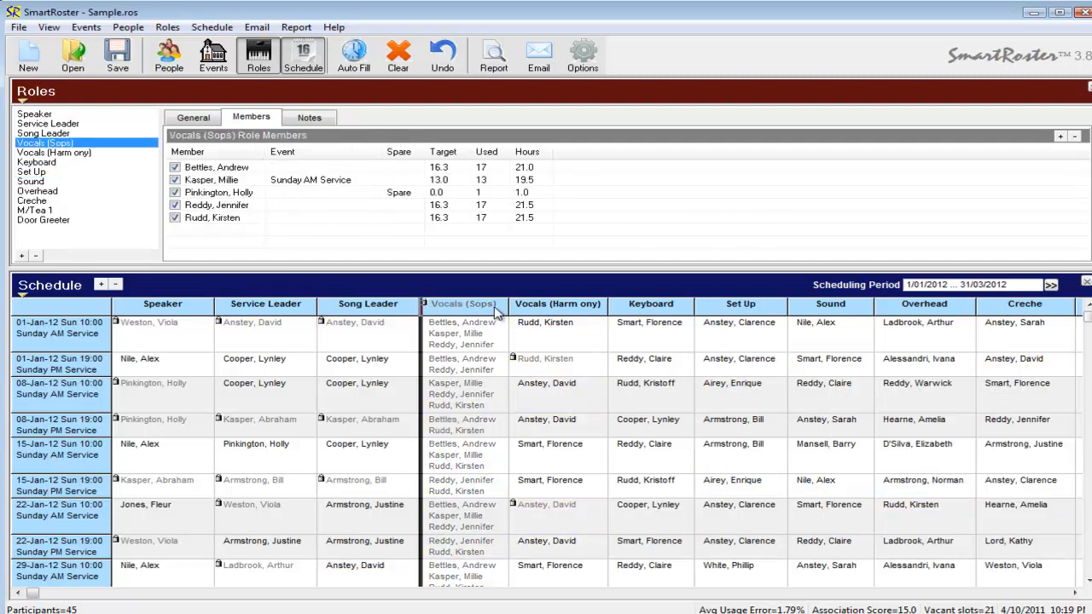
left_click(514, 304)
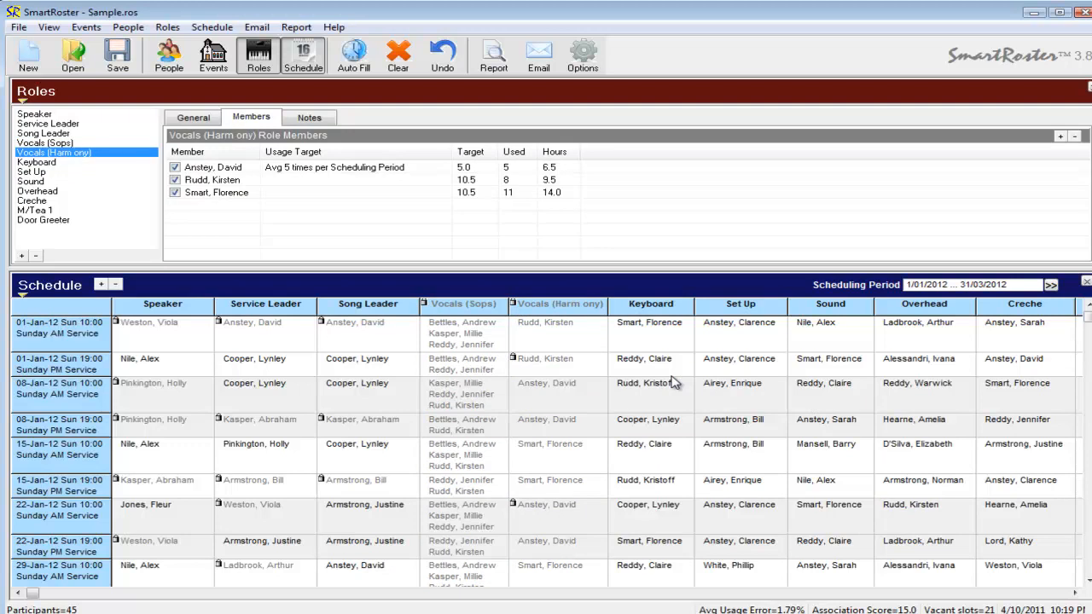
left_click(354, 55)
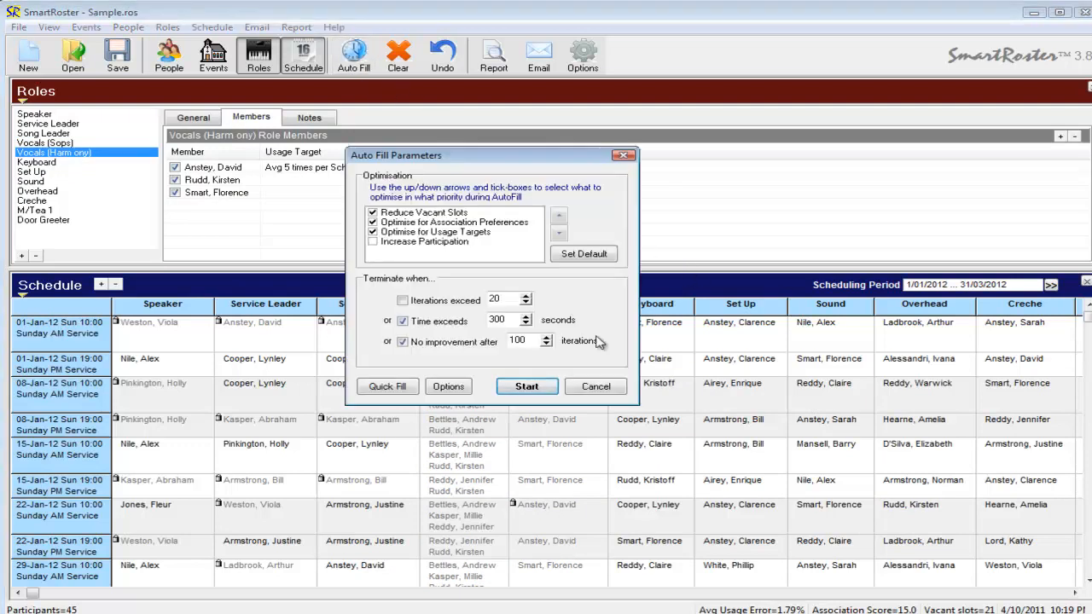
left_click(527, 387)
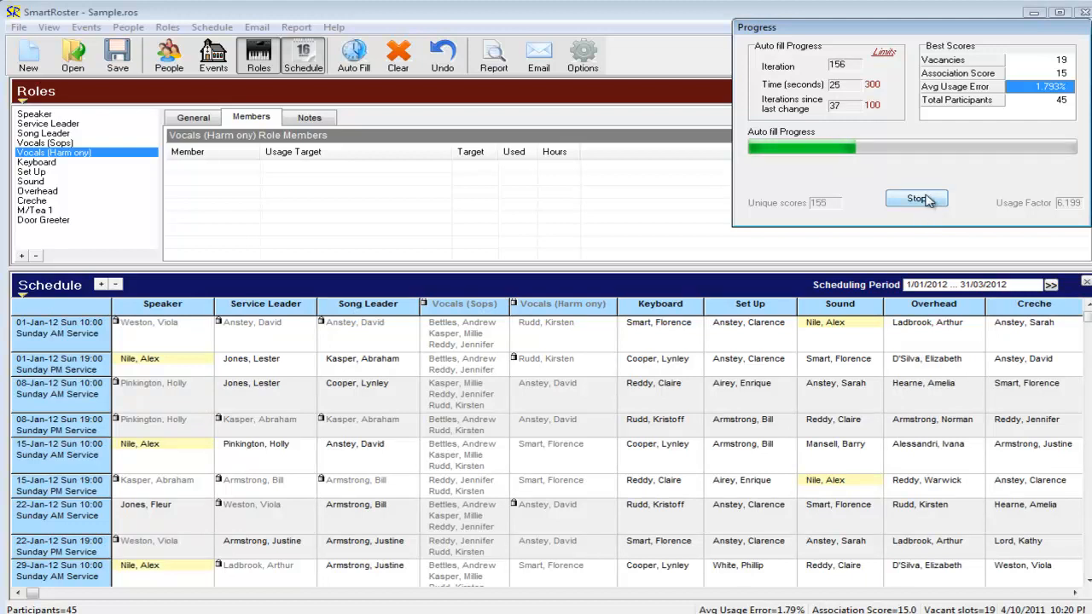
left_click(917, 199)
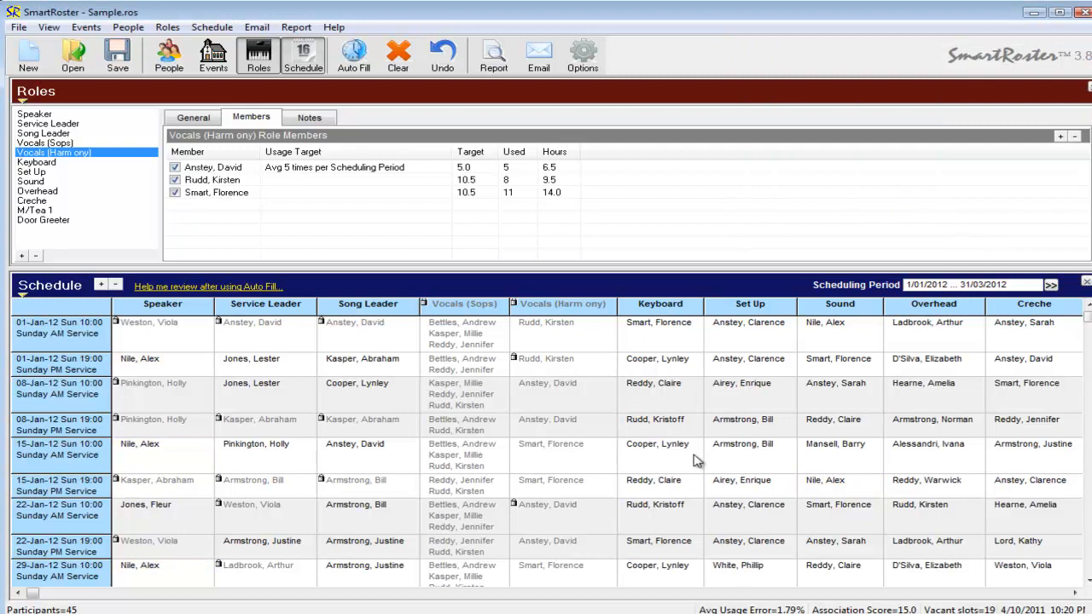